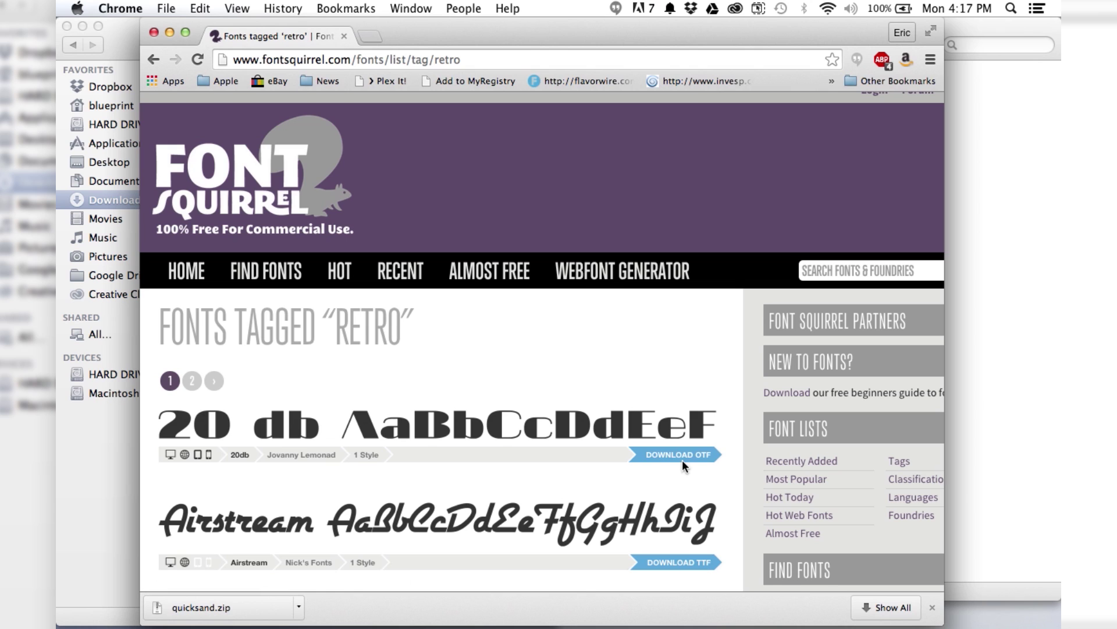
{"action": "scroll", "coordinate": [682, 456], "scroll_direction": "down", "scroll_amount": 4}
{"action": "scroll", "coordinate": [683, 454], "scroll_direction": "down", "scroll_amount": 3}
{"action": "scroll", "coordinate": [684, 454], "scroll_direction": "down", "scroll_amount": 3}
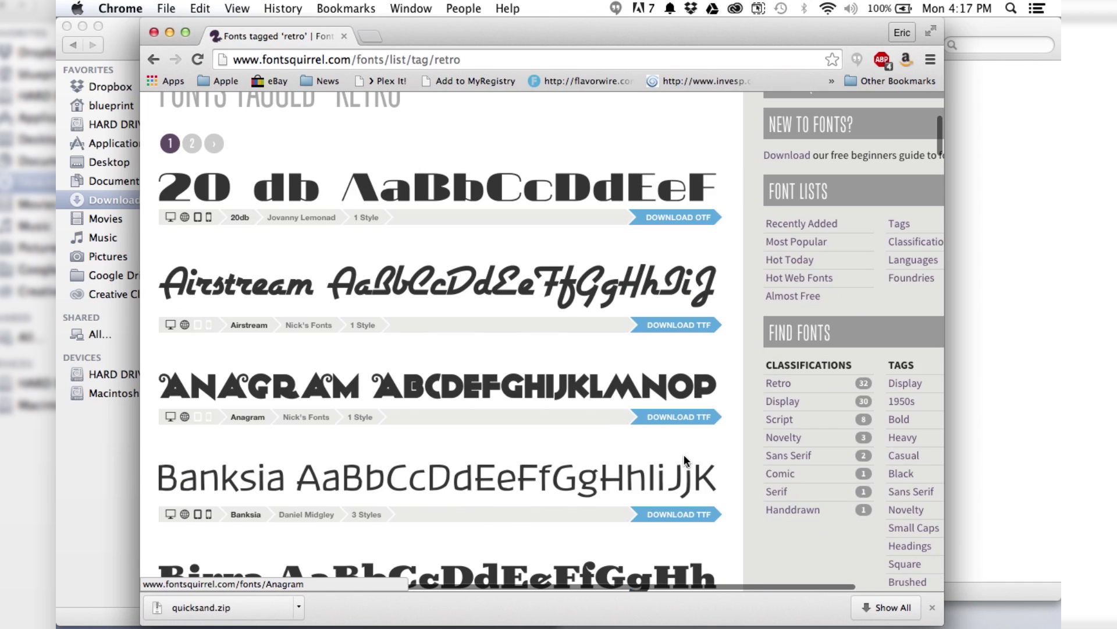
{"action": "scroll", "coordinate": [684, 455], "scroll_direction": "down", "scroll_amount": 2}
{"action": "scroll", "coordinate": [684, 454], "scroll_direction": "down", "scroll_amount": 1}
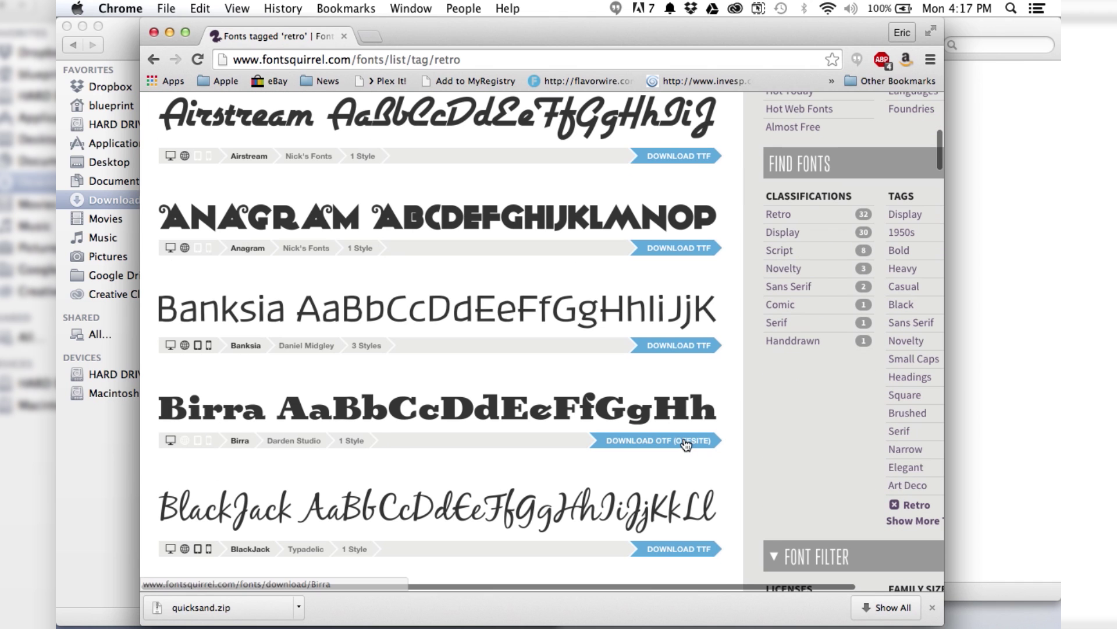
{"action": "scroll", "coordinate": [687, 442], "scroll_direction": "up", "scroll_amount": 2}
{"action": "scroll", "coordinate": [686, 443], "scroll_direction": "up", "scroll_amount": 8}
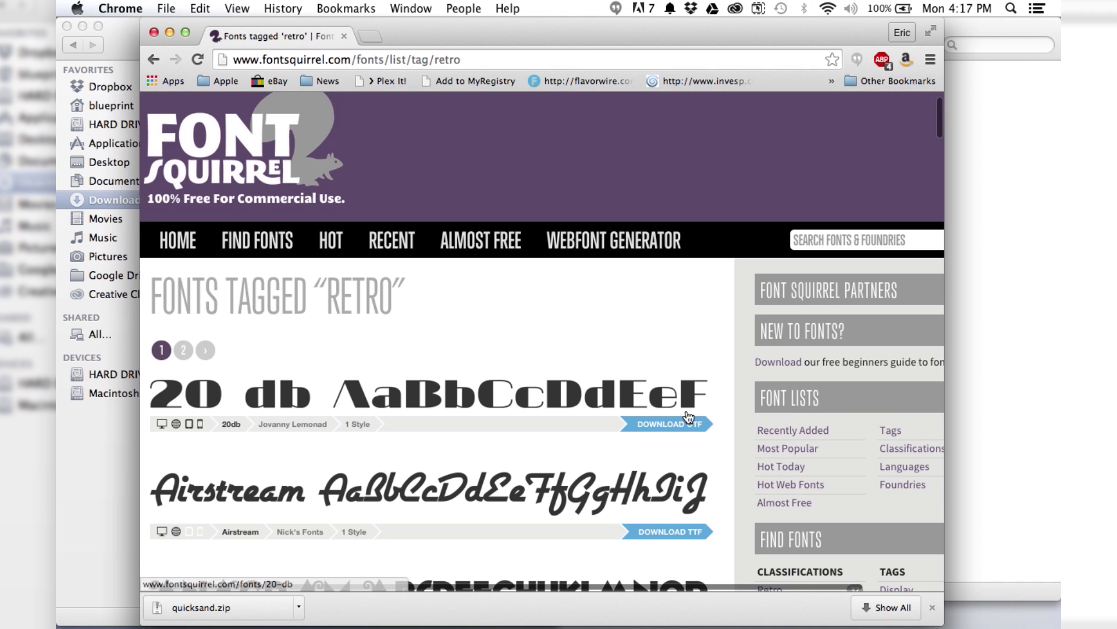
Download the 20 db font as OTF and unzip the 20-db.zip archive
{"action": "left_click", "coordinate": [679, 428]}
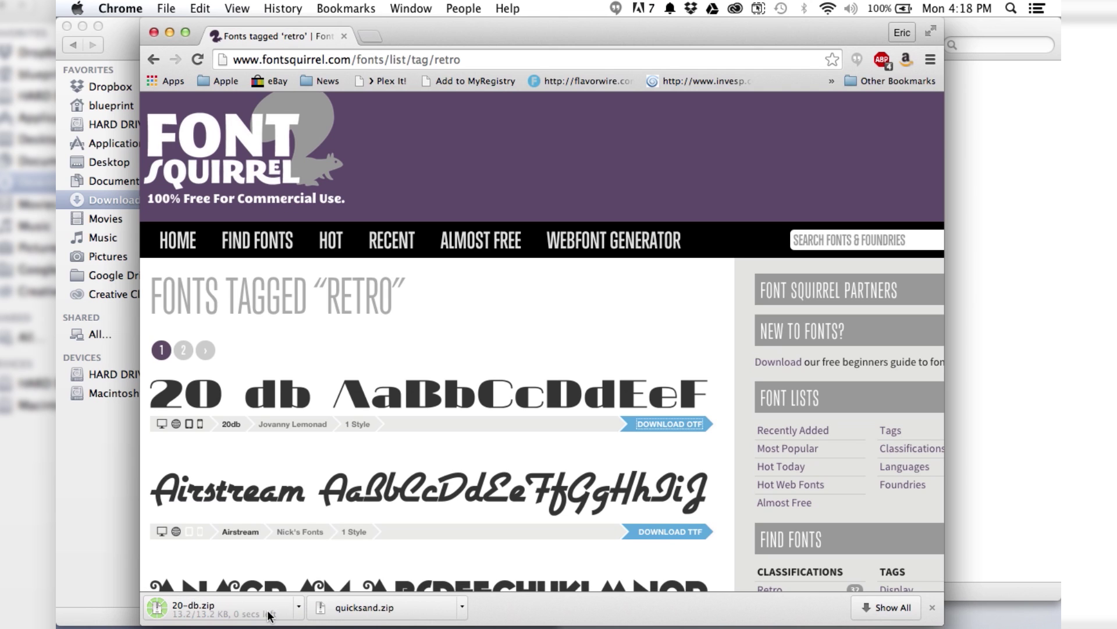
{"action": "left_click", "coordinate": [218, 606]}
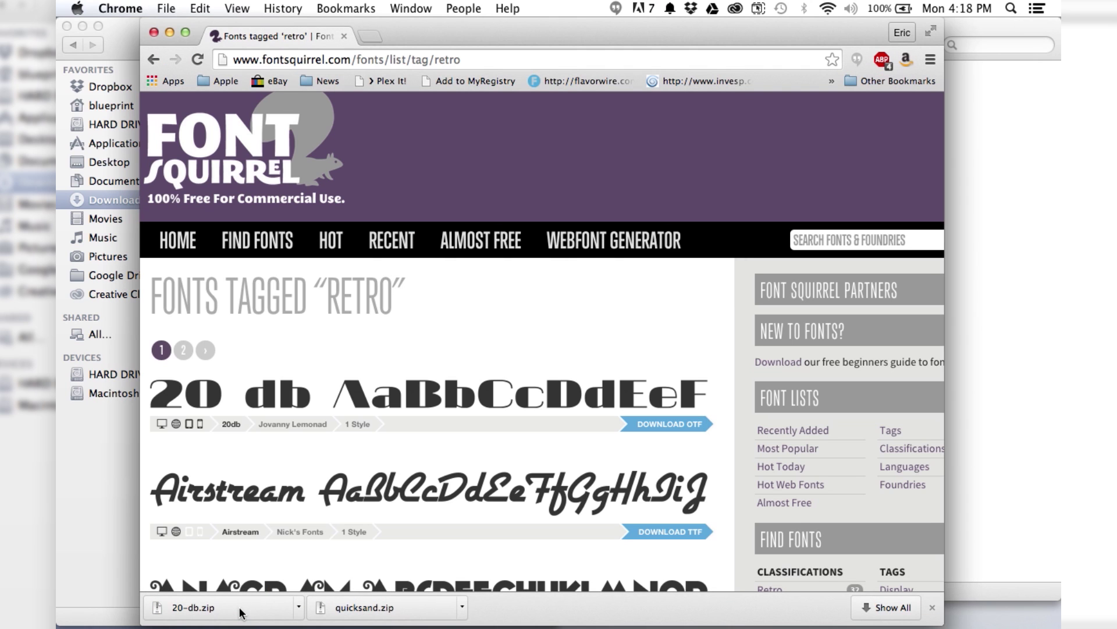
Locate and select 20db.otf inside the unzipped 20-db folder in Downloads
{"action": "left_click", "coordinate": [84, 516]}
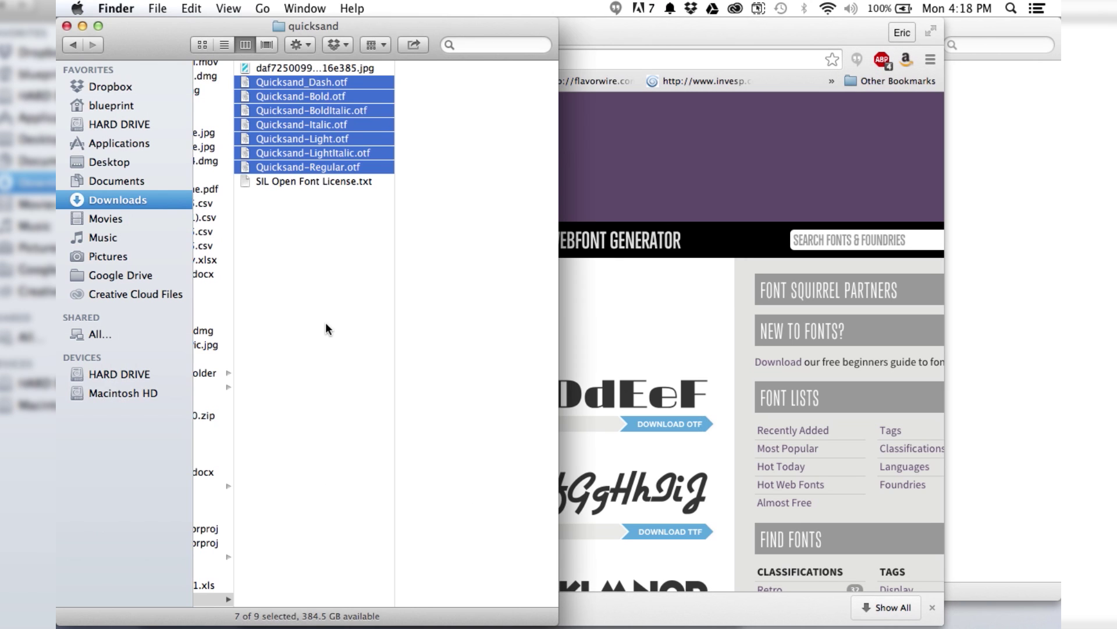
{"action": "scroll", "coordinate": [326, 324], "scroll_direction": "left", "scroll_amount": 5}
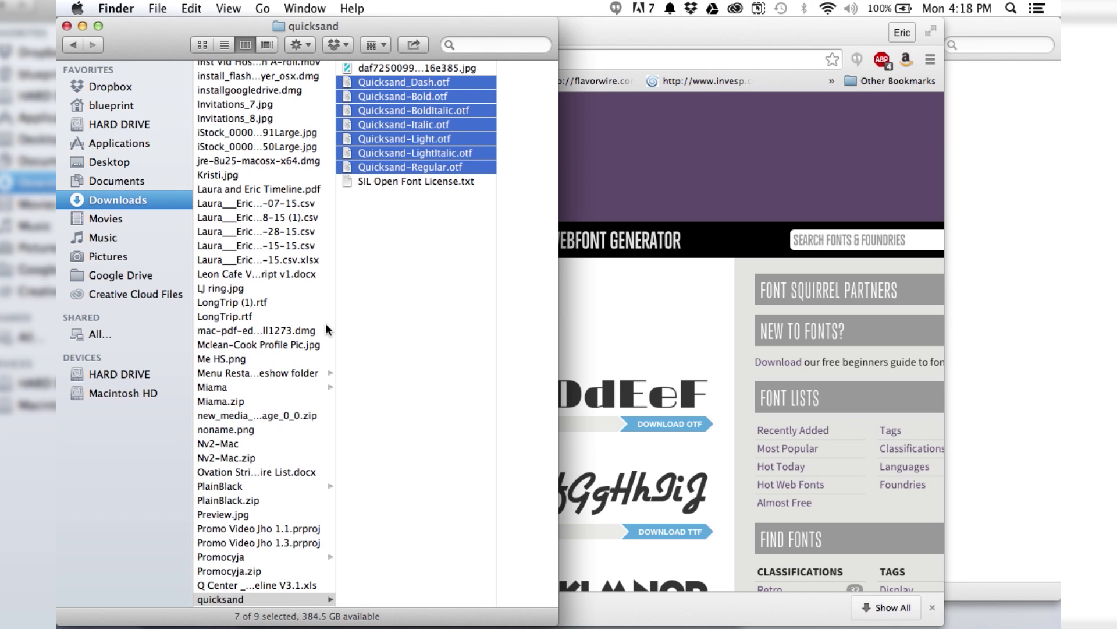
{"action": "left_click", "coordinate": [224, 316]}
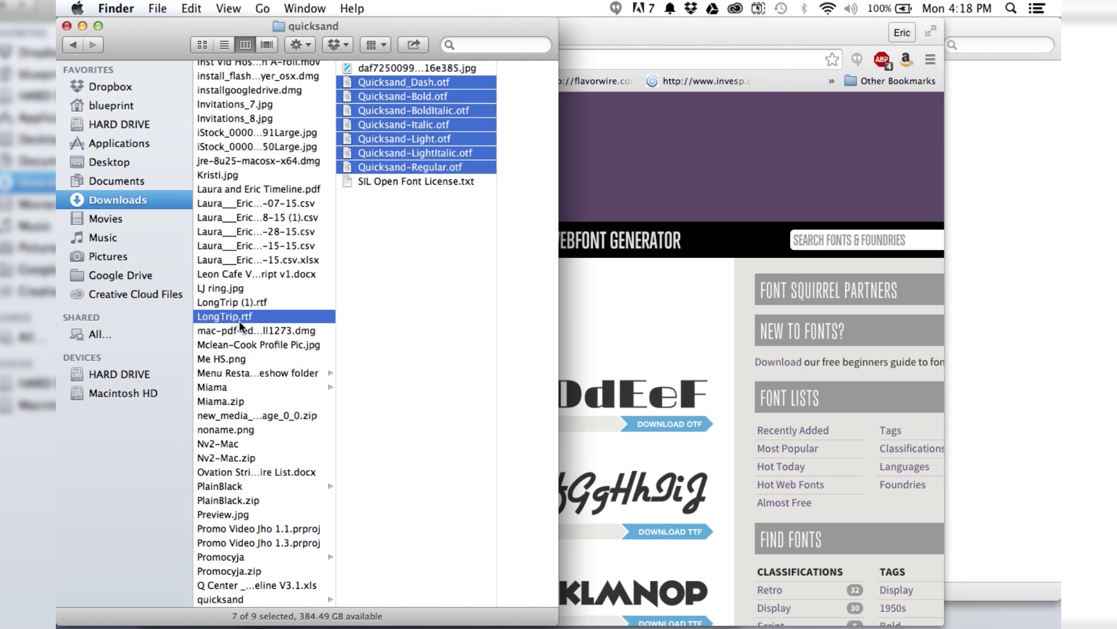
{"action": "scroll", "coordinate": [240, 234], "scroll_direction": "up", "scroll_amount": 5}
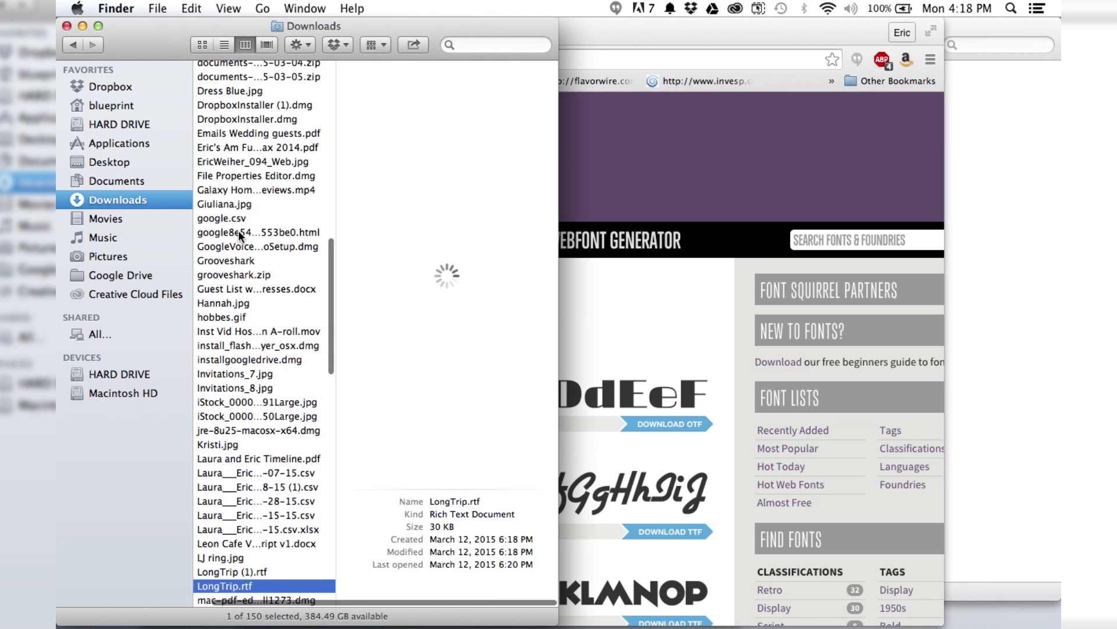
{"action": "scroll", "coordinate": [240, 233], "scroll_direction": "up", "scroll_amount": 10}
{"action": "scroll", "coordinate": [240, 233], "scroll_direction": "up", "scroll_amount": 5}
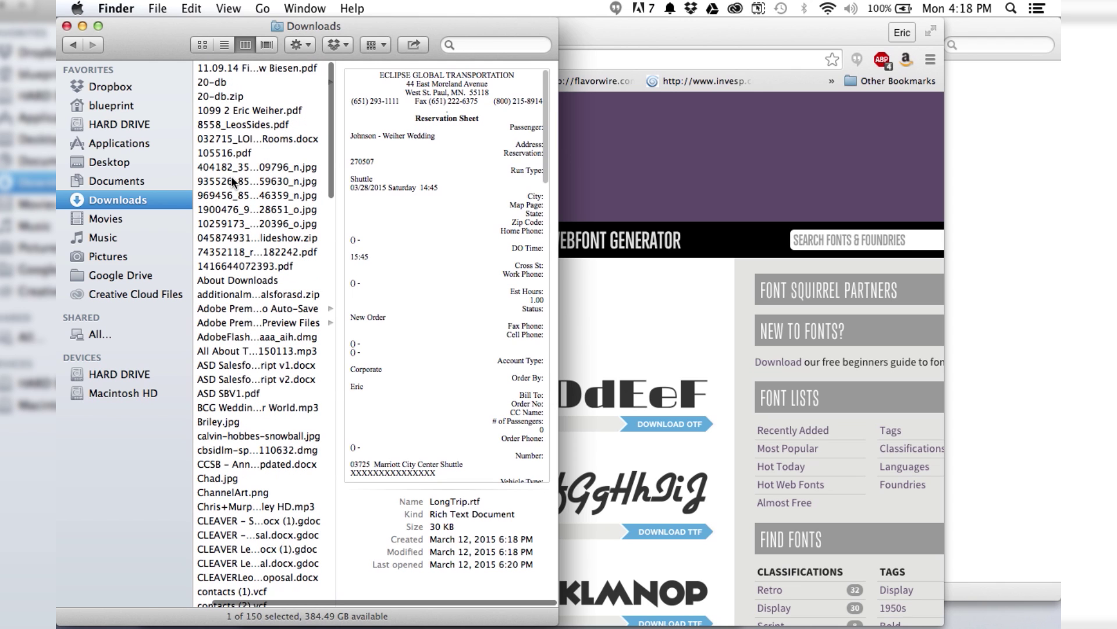
{"action": "left_click", "coordinate": [217, 82]}
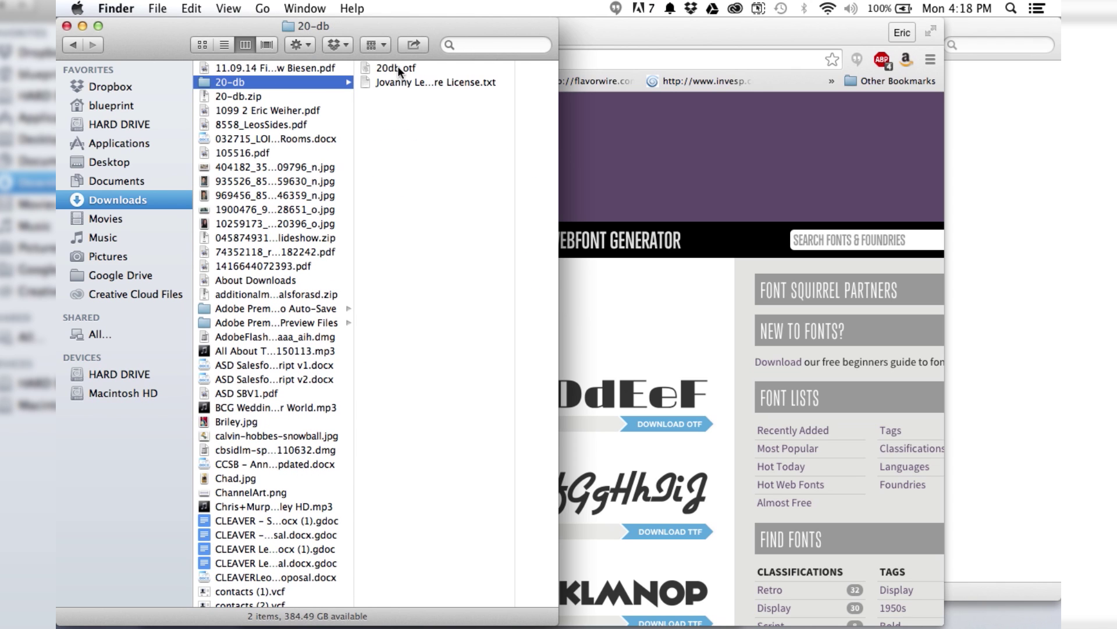
{"action": "left_click", "coordinate": [398, 68]}
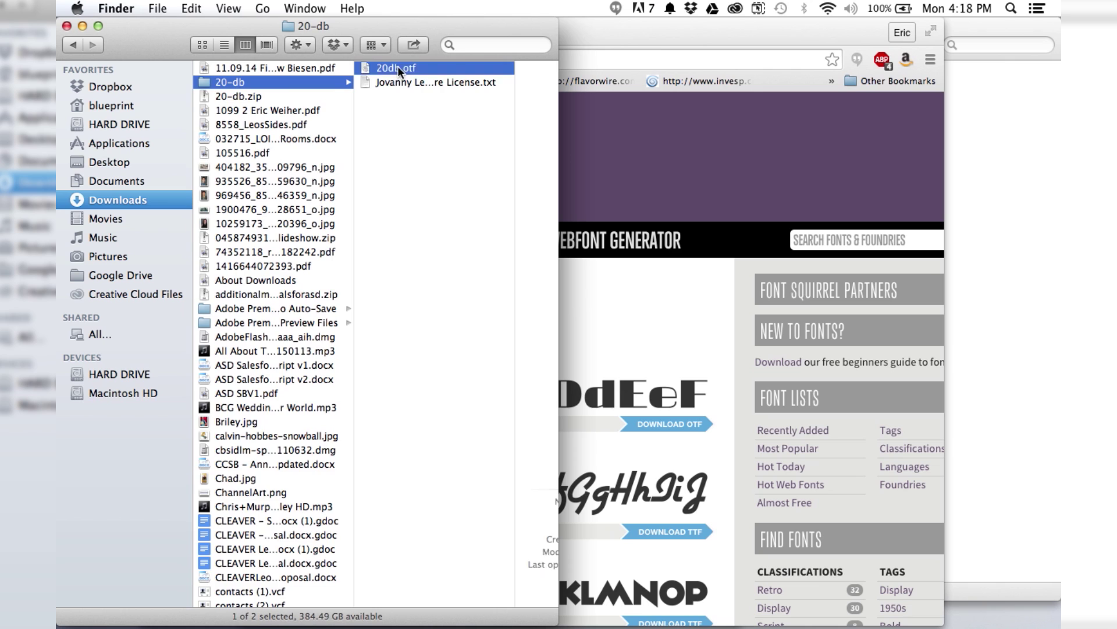
Drag 20db.otf into Macintosh HD > Library > Fonts, then launch Microsoft Word
{"action": "left_click", "coordinate": [987, 218]}
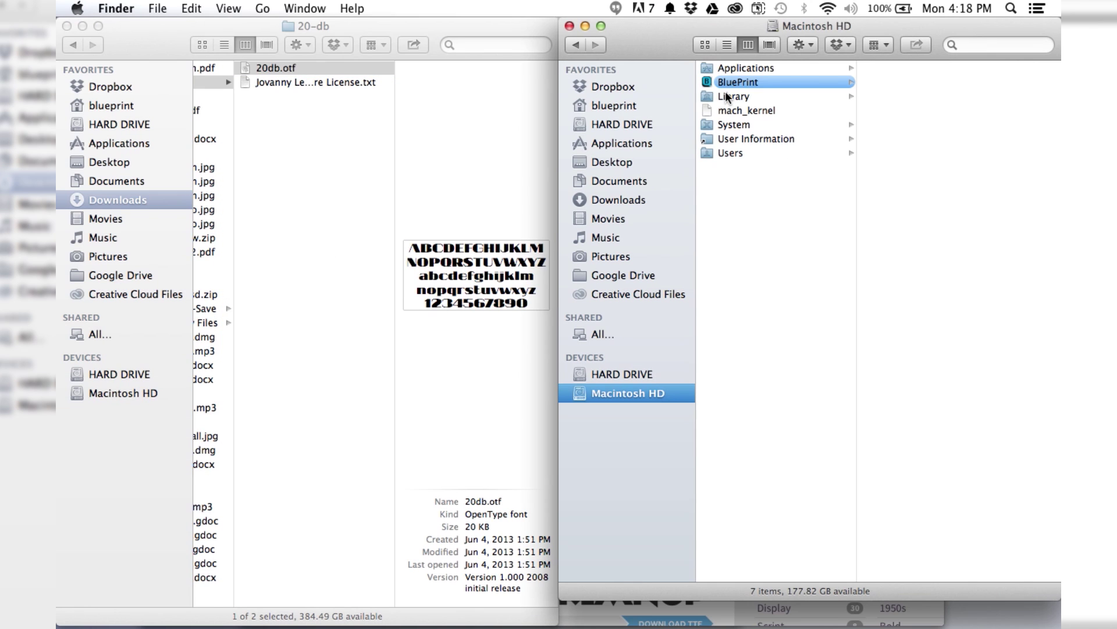
{"action": "left_click", "coordinate": [726, 96]}
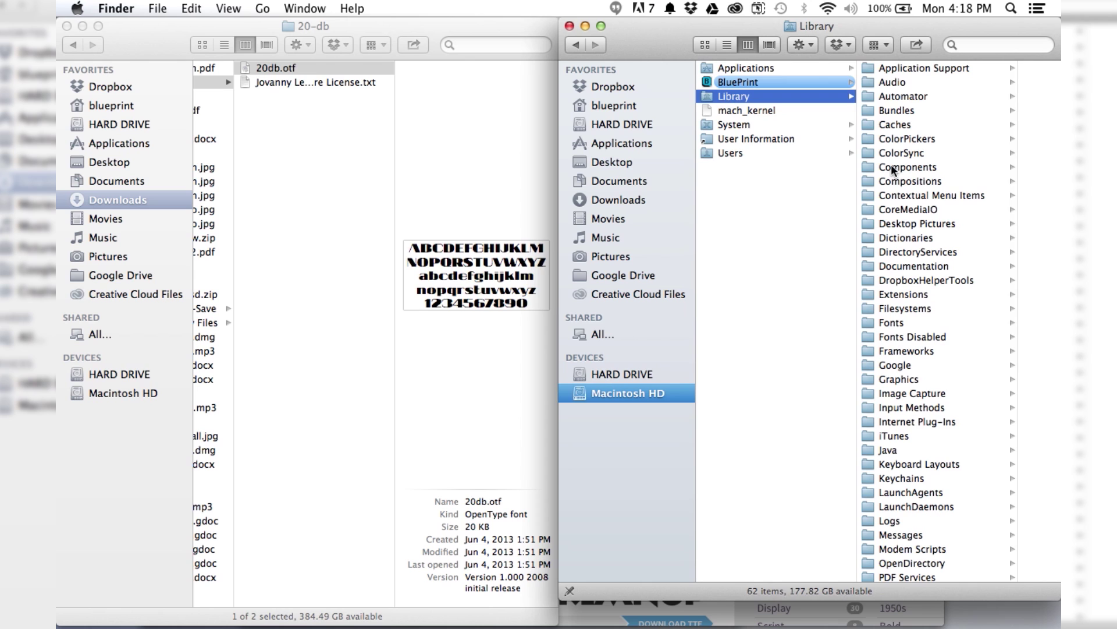
{"action": "left_click", "coordinate": [891, 322]}
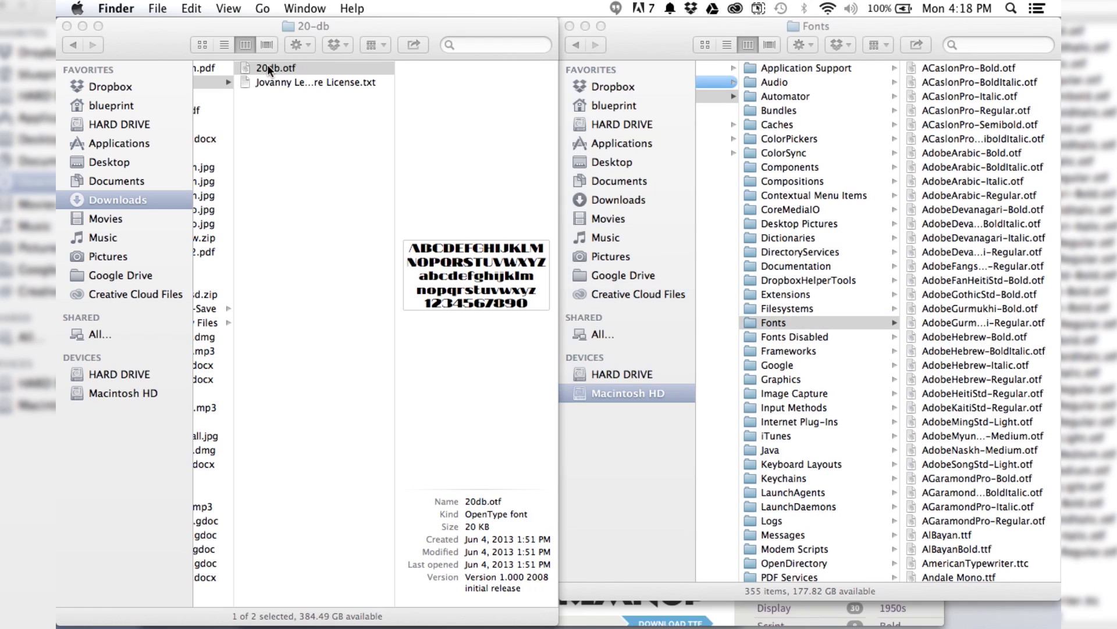
{"action": "left_click", "coordinate": [269, 68]}
{"action": "left_click", "coordinate": [320, 67]}
{"action": "left_click_drag", "start_coordinate": [321, 67], "coordinate": [957, 182]}
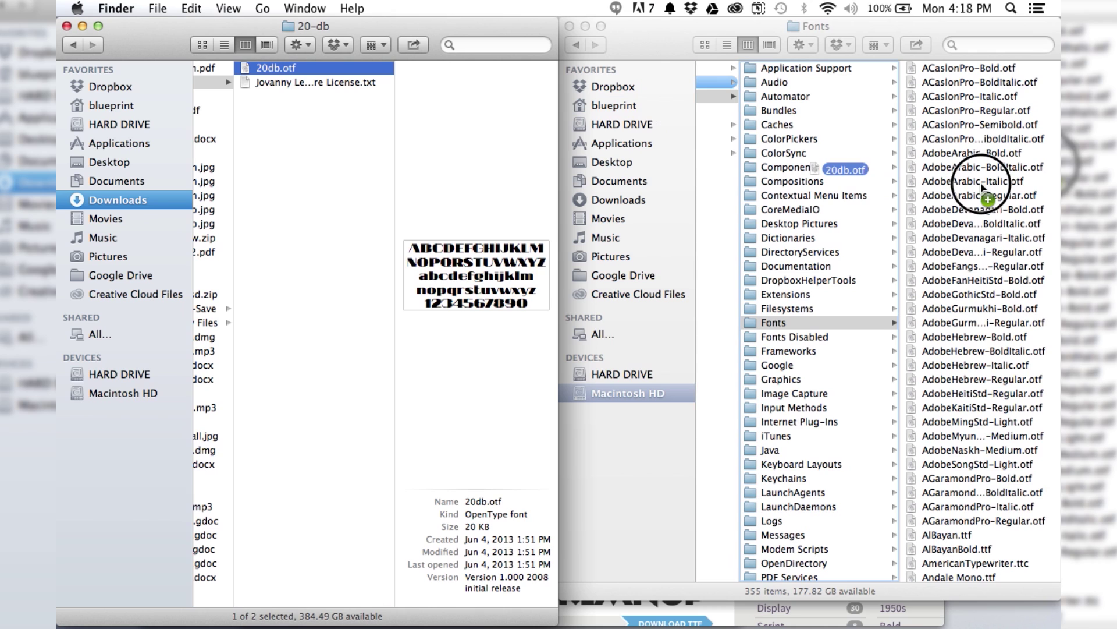
{"action": "left_click_drag", "start_coordinate": [958, 181], "coordinate": [1026, 176]}
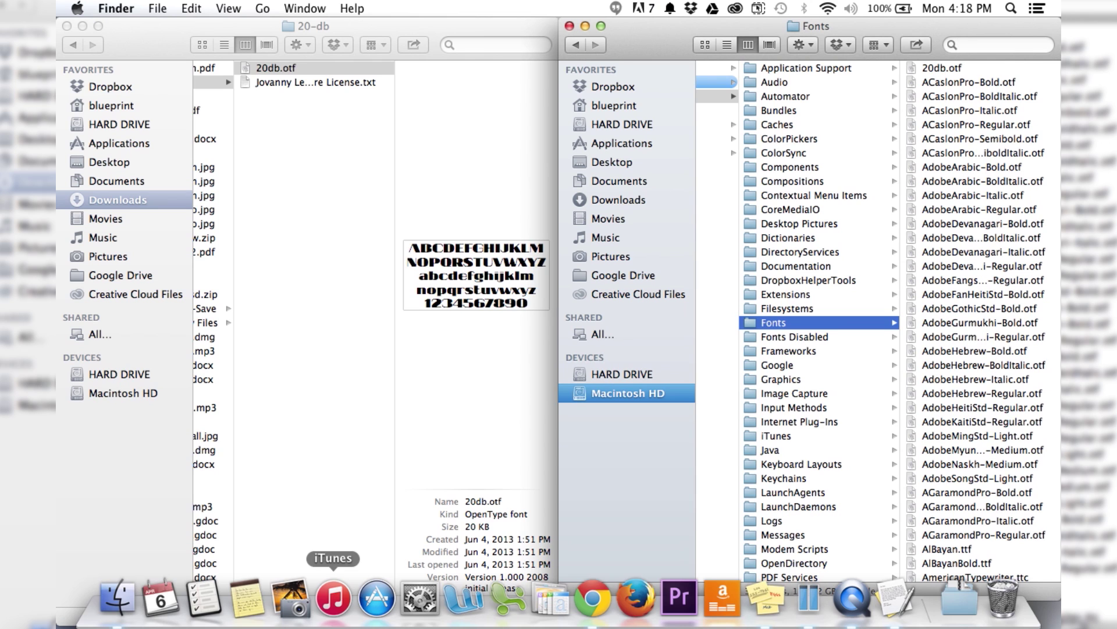
{"action": "mouse_move", "coordinate": [463, 598]}
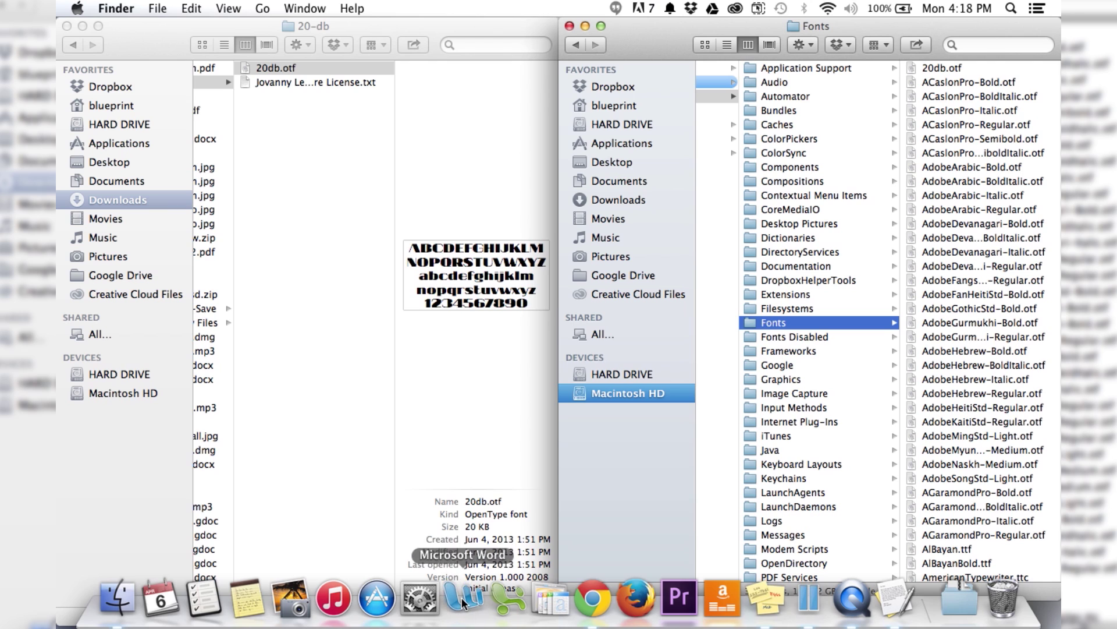
{"action": "left_click", "coordinate": [462, 598]}
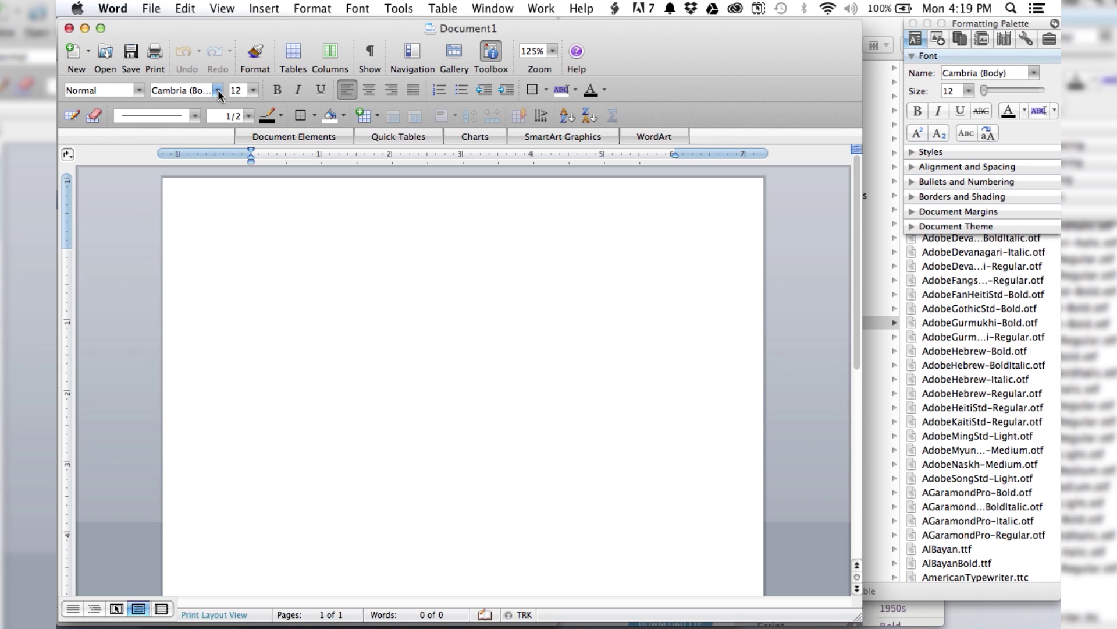
Choose 20 db from Word's font name list
{"action": "left_click", "coordinate": [219, 91]}
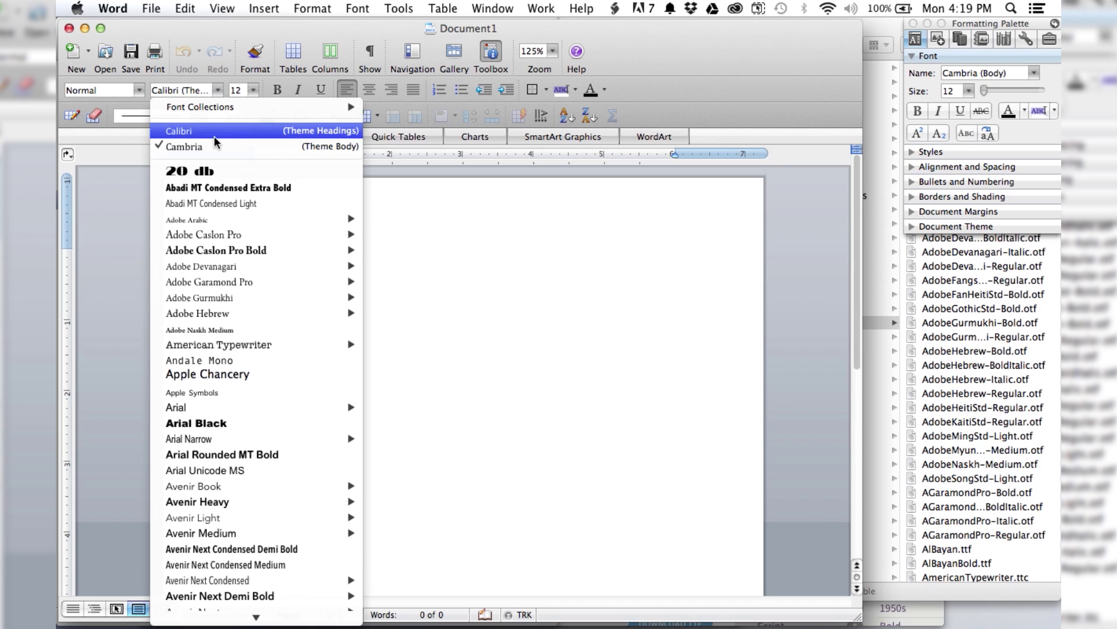
{"action": "left_click", "coordinate": [207, 171]}
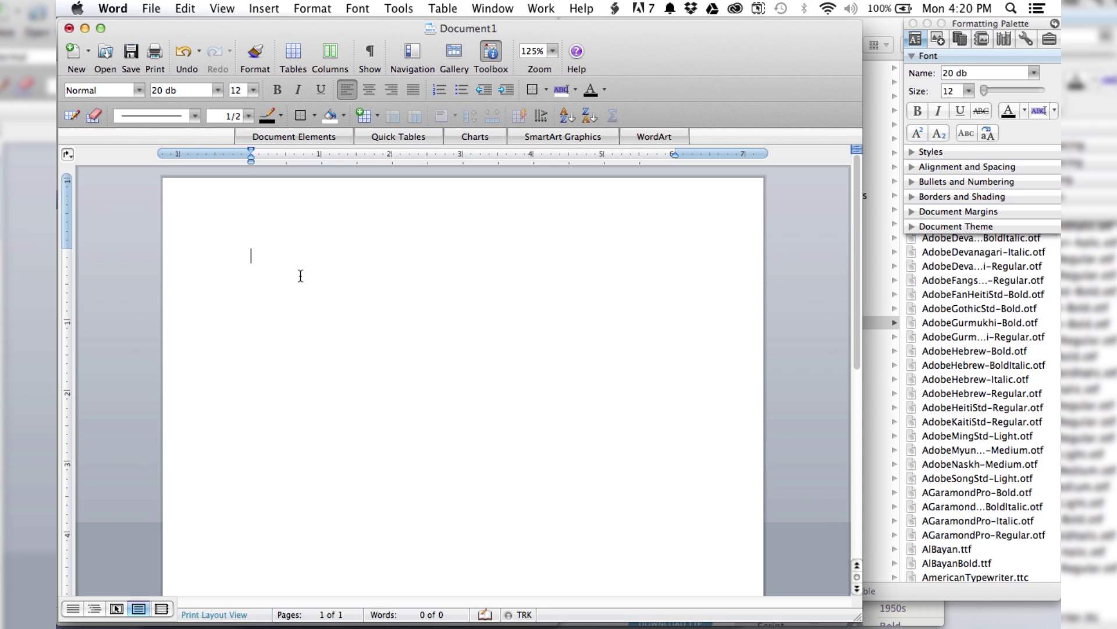
{"action": "type", "text": "DB"}
{"action": "type", "text": " Is A"}
{"action": "type", "text": "WESOM"}
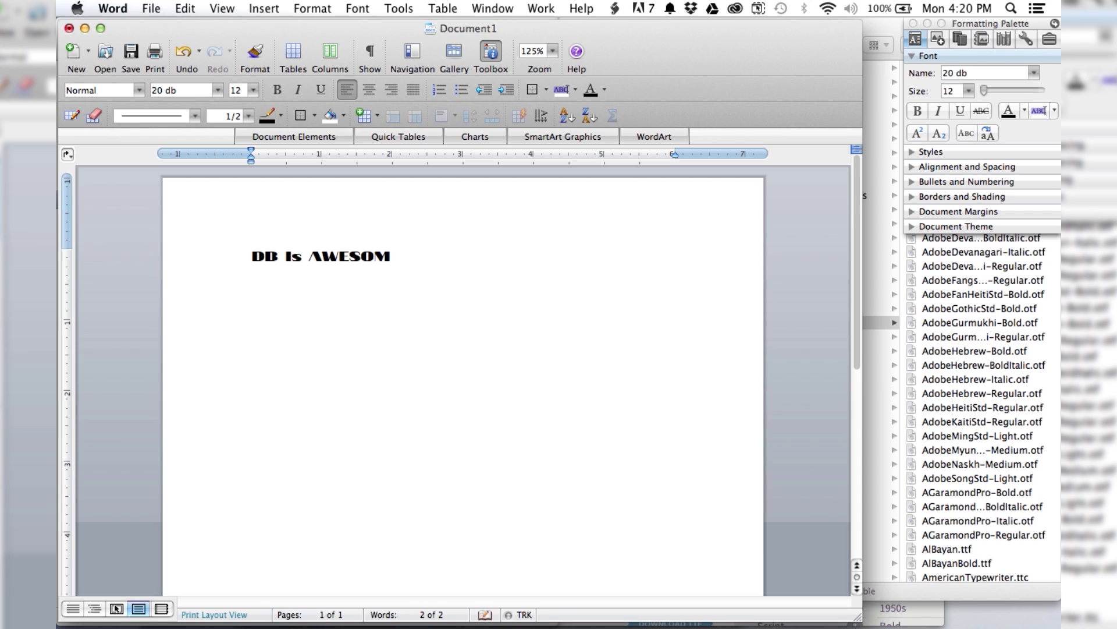
{"action": "type", "text": "E"}
{"action": "type", "text": "!"}
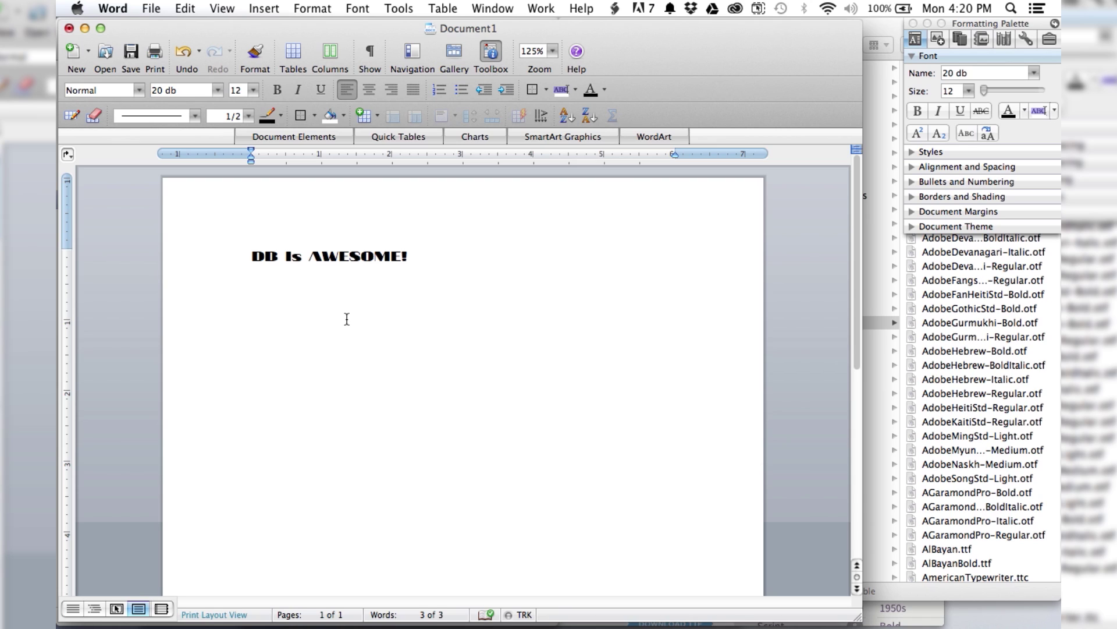